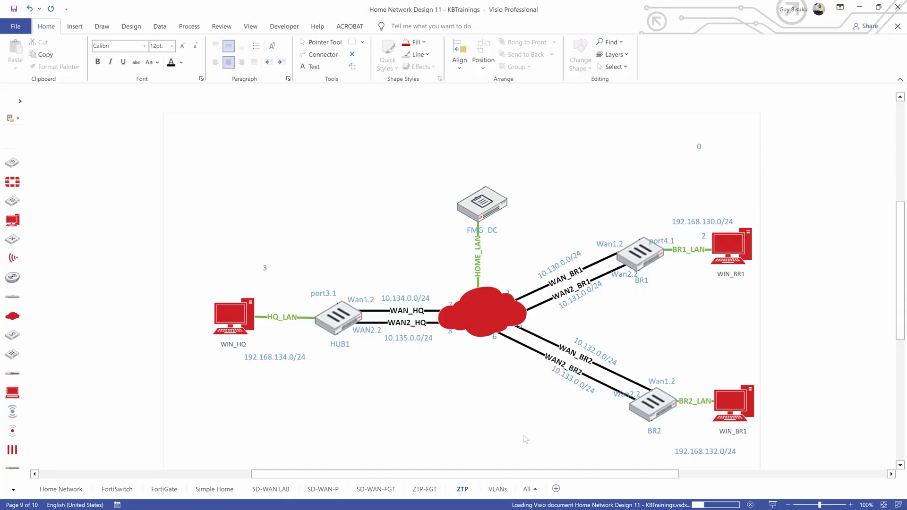
Start Visio presentation mode to show the ZTP SD-WAN topology diagram full-screen.
left_click(772, 504)
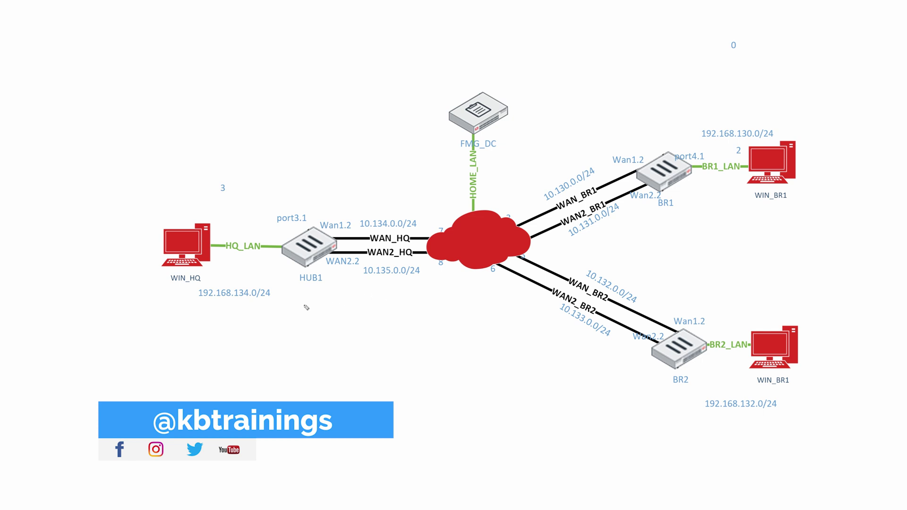
Draw freehand pen marks highlighting HUB1, BR1 and BR2 on the diagram.
left_click_drag(294, 350, 308, 374)
left_click_drag(301, 295, 329, 285)
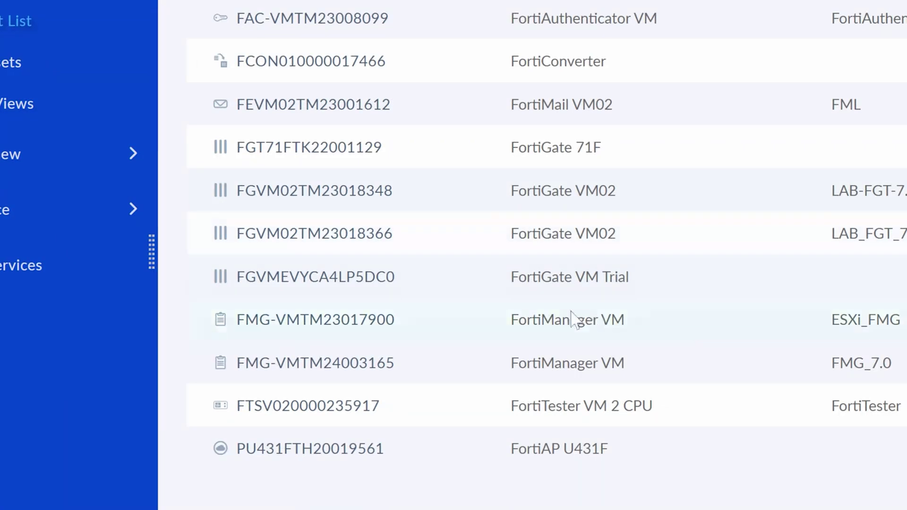
Draw an arrow pointing to the FortiGate VM Trial row in the Product List.
left_click_drag(751, 206, 649, 273)
left_click_drag(673, 226, 705, 257)
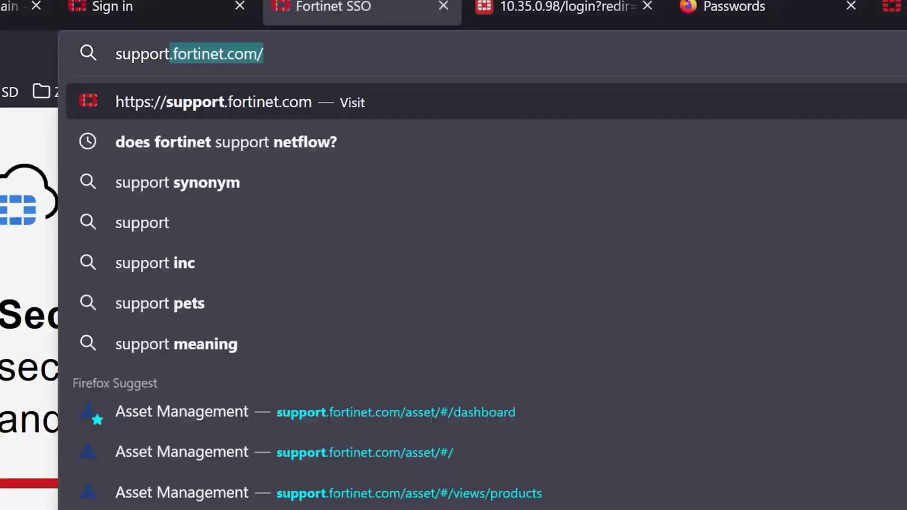
Load support.fortinet.com and pick firmware version 7.4.4 on the VM Images downloads page.
key("Right")
key("Return")
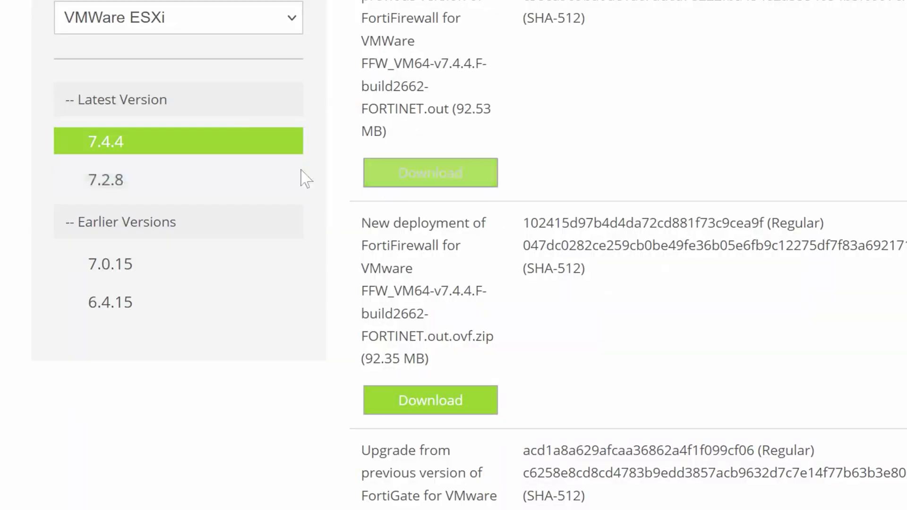
left_click(159, 150)
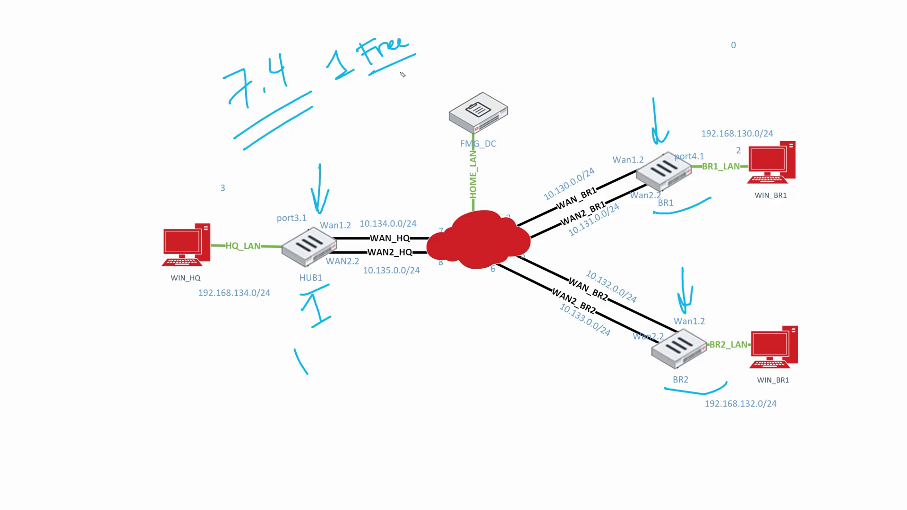
Erase every ink annotation from the Visio slide at once.
key("e")
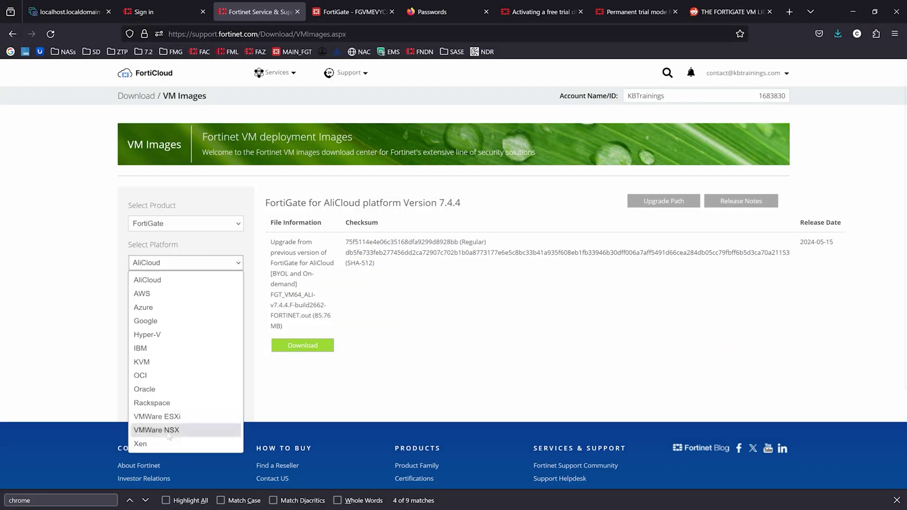
Choose VMWare ESXi as the platform and scroll down to its FortiGate VM images.
left_click(161, 418)
scroll(190, 321, "down", 1)
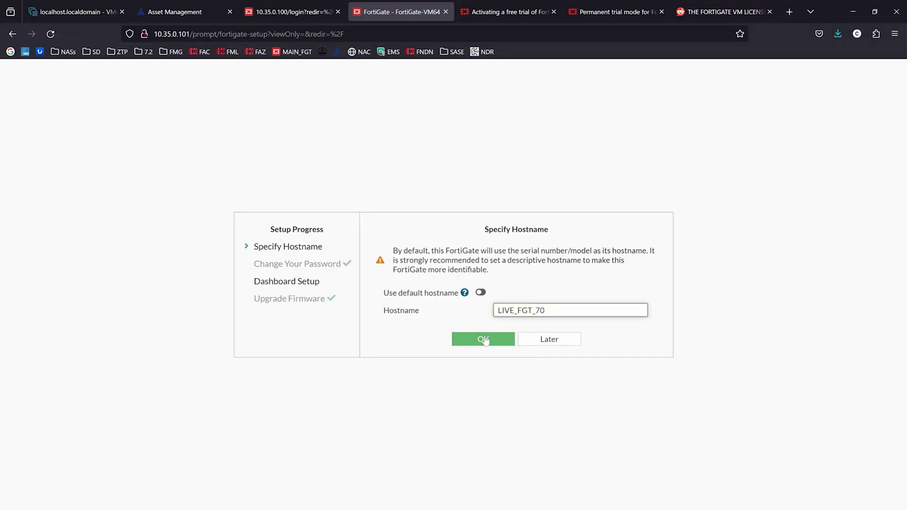
Confirm LIVE_FGT_70 as the firewall hostname and continue the setup wizard.
left_click(484, 340)
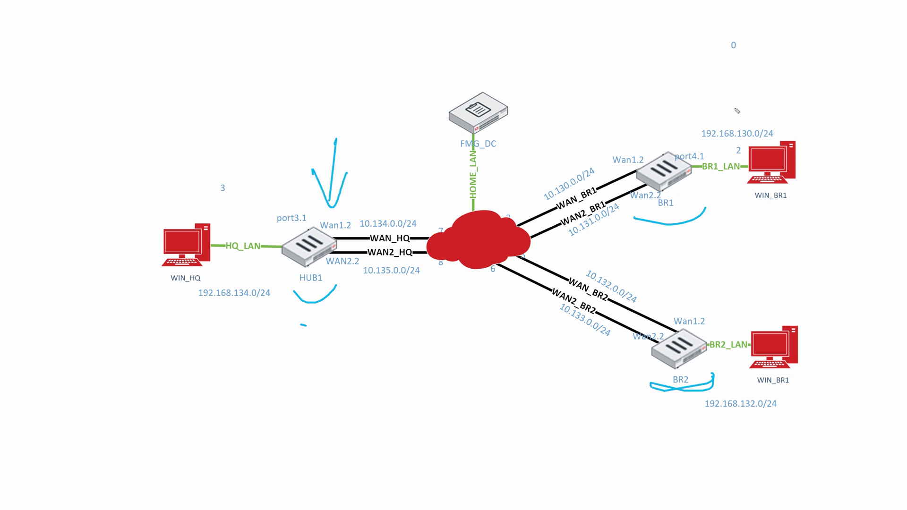
Draw another freehand pen stroke near BR1 on the network diagram.
left_click_drag(680, 127, 694, 114)
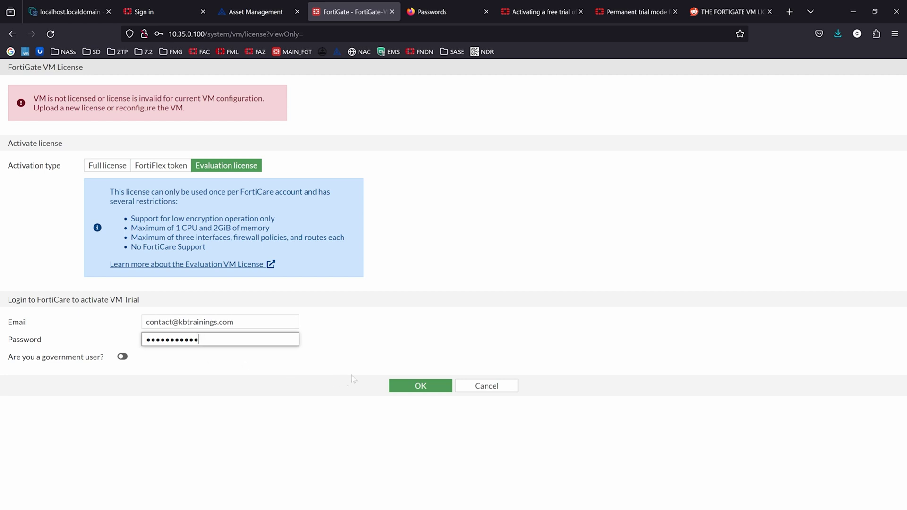
Submit the evaluation license, accept the reboot, then open the FortiGate VM Trial details in FortiCloud.
left_click(430, 387)
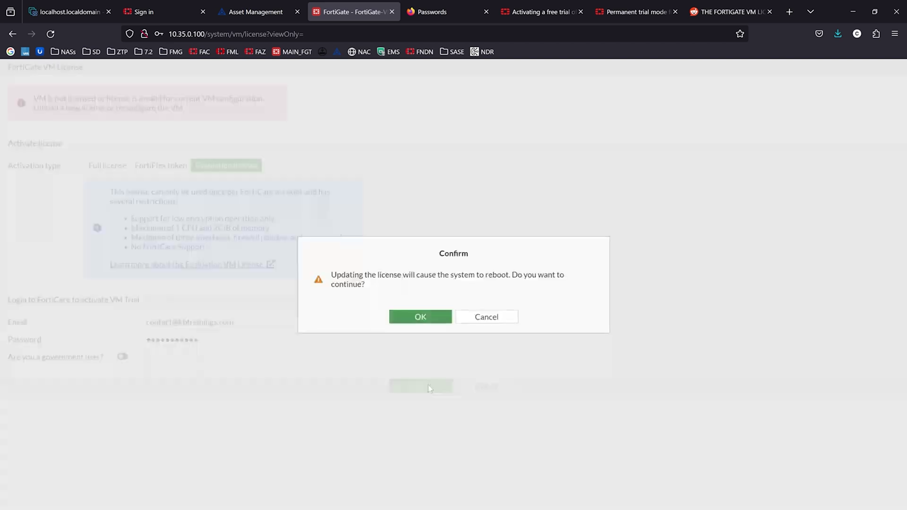
left_click(419, 317)
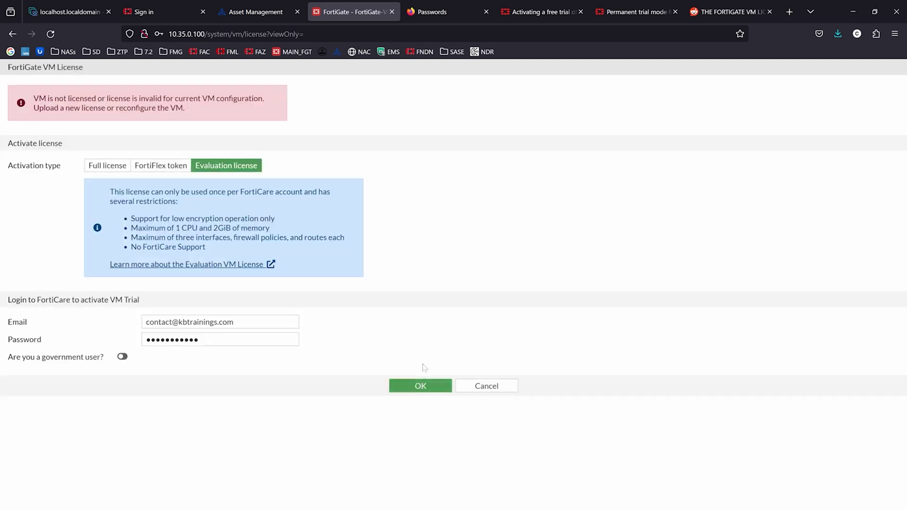
left_click(79, 7)
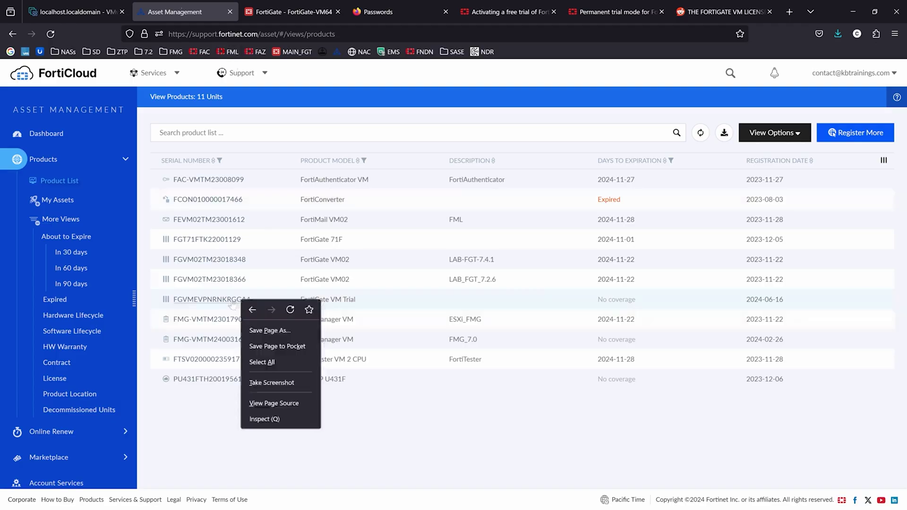
left_click(236, 303)
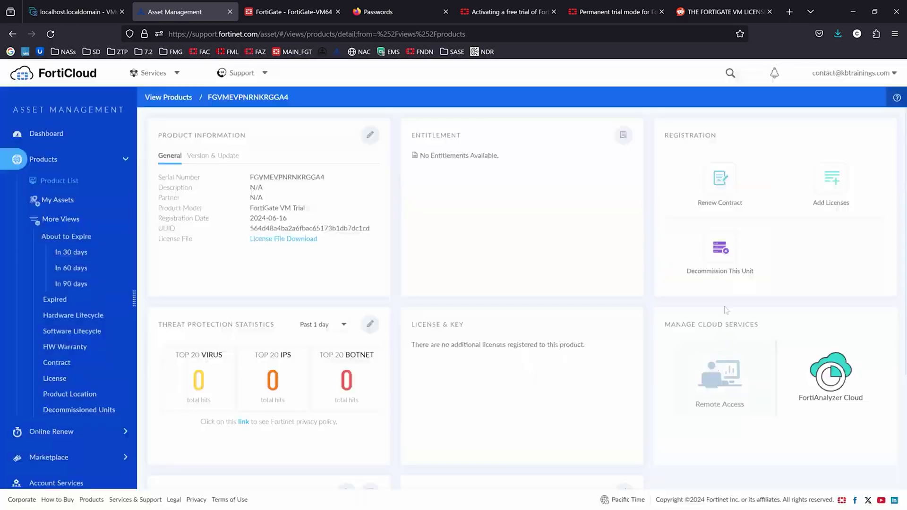
Decommission the FortiGate VM Trial unit, dismiss the success message, and return to the license page.
left_click(715, 255)
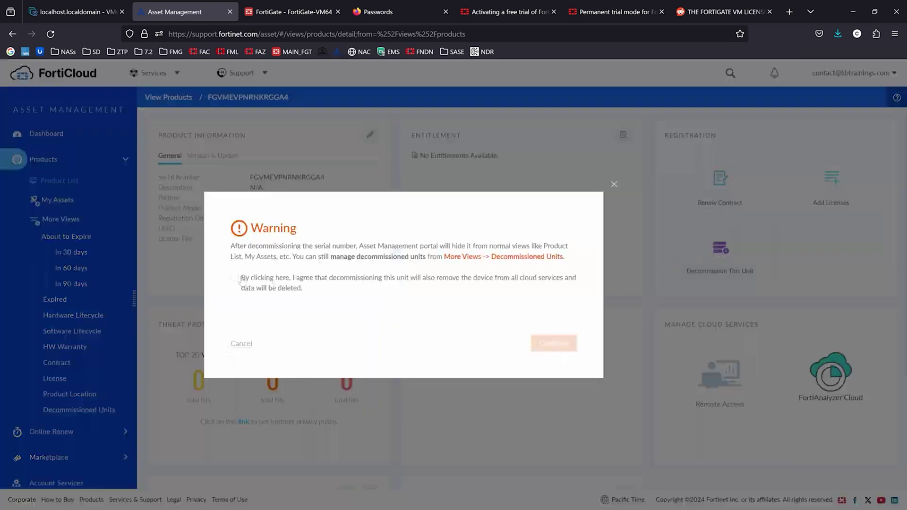
left_click(548, 348)
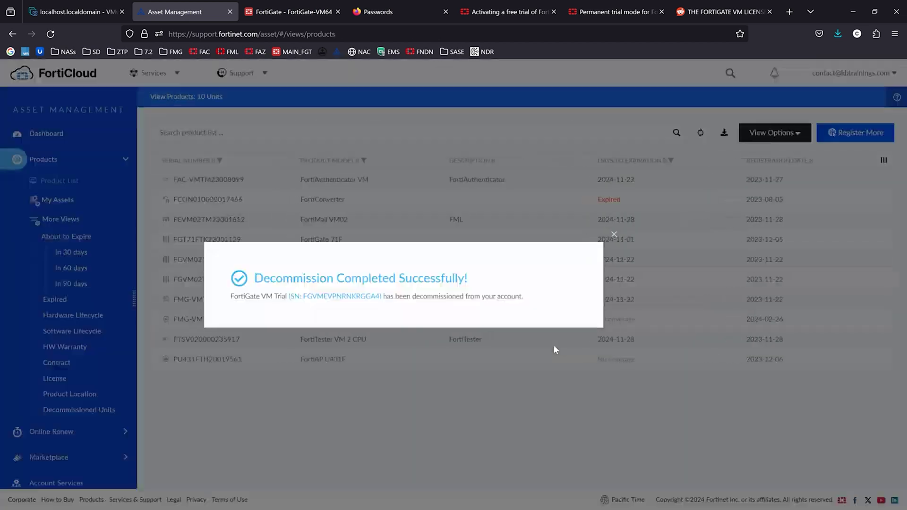
left_click(614, 238)
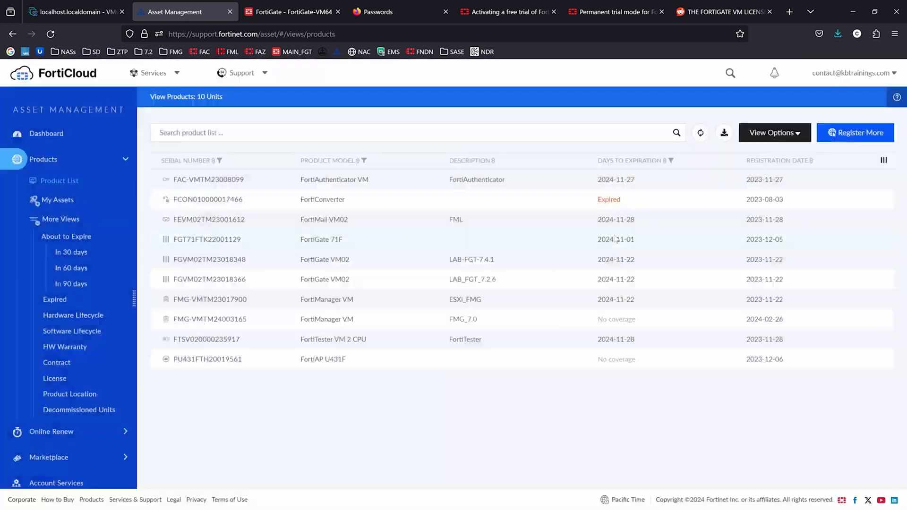
left_click(301, 15)
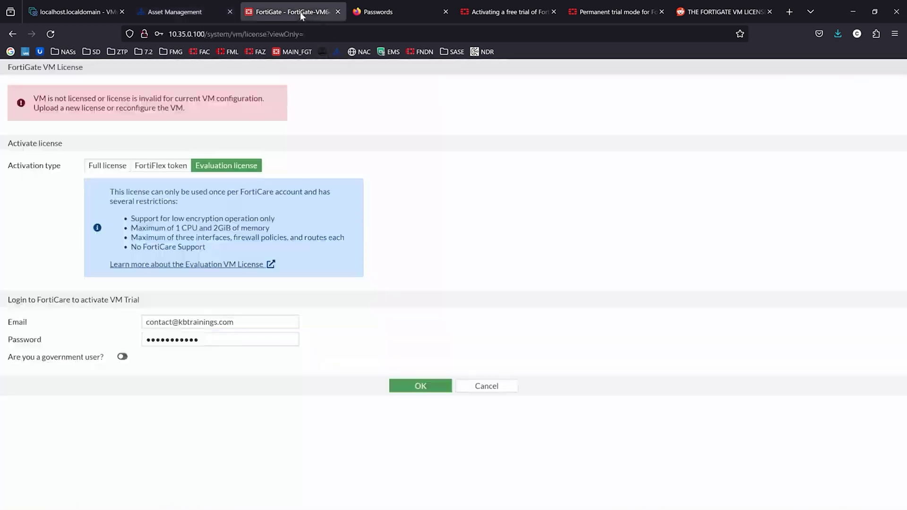
Resubmit the evaluation license activation, accept the reboot, and begin the FortiGate setup wizard.
left_click(427, 389)
left_click(414, 317)
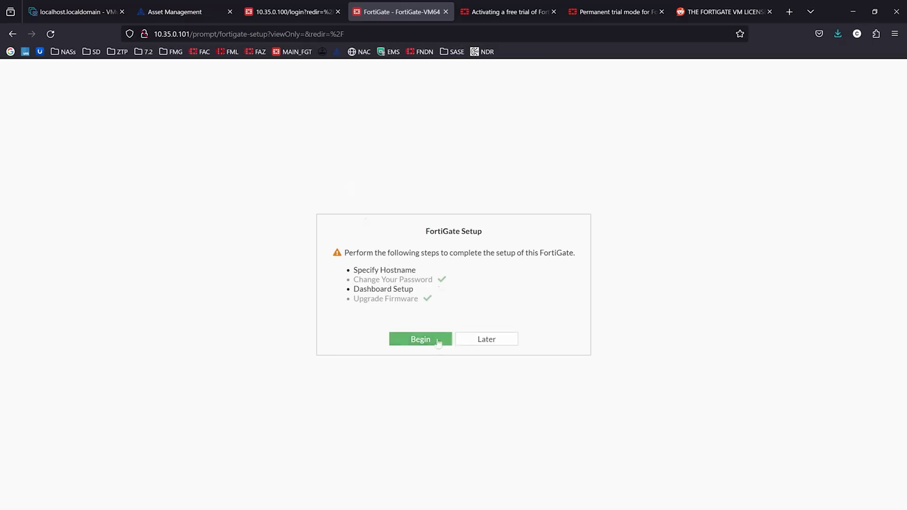
left_click(438, 342)
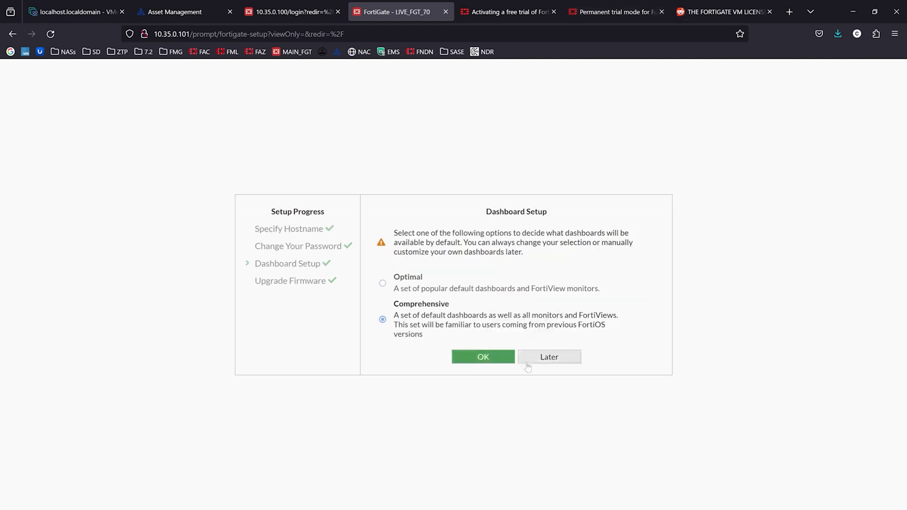
Defer Dashboard Setup with Later and dismiss the FortiOS 7.0.0 release video popup.
left_click(527, 362)
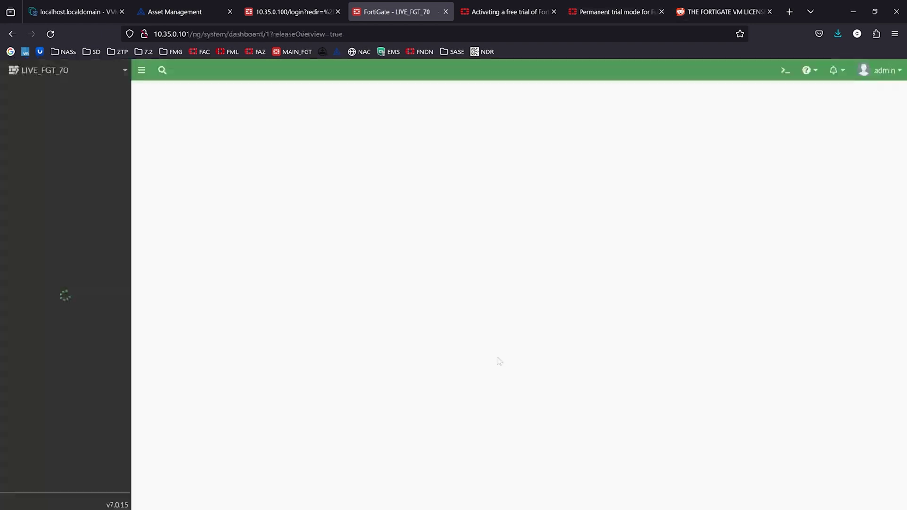
left_click(464, 418)
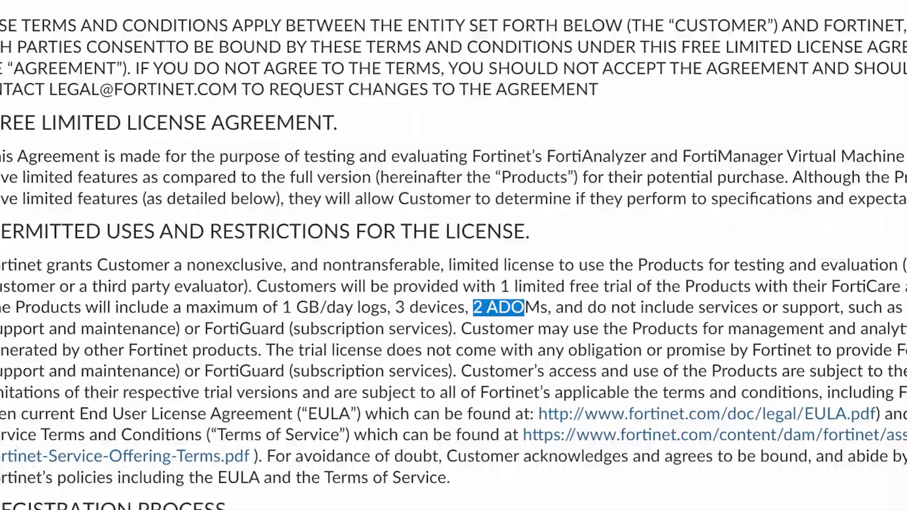
Highlight the 1 GB/day logs, 3 devices, 2 ADOMs limits, accept the trial agreement, and focus the account field.
left_click_drag(548, 307, 282, 308)
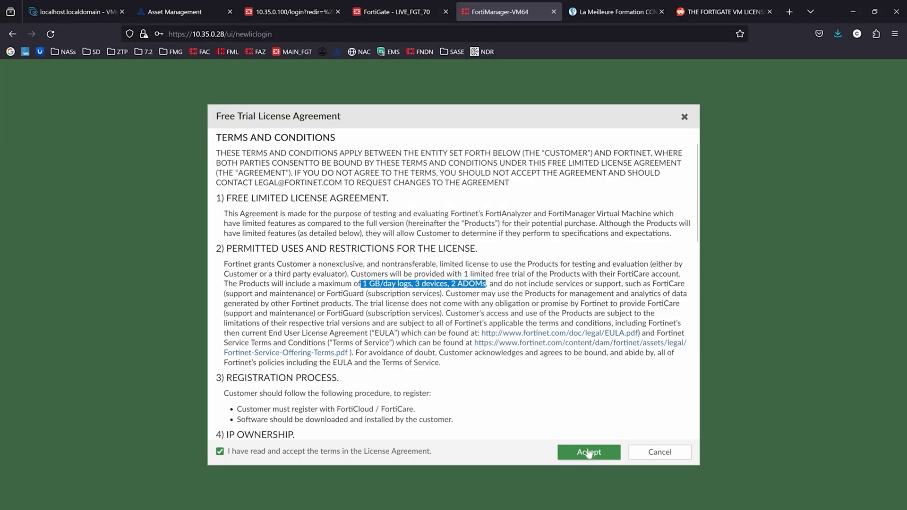
left_click(597, 453)
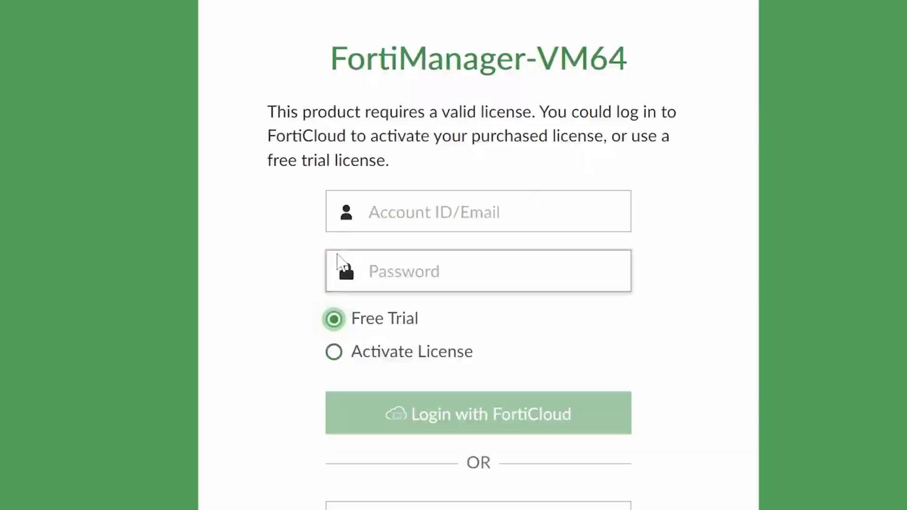
left_click(367, 222)
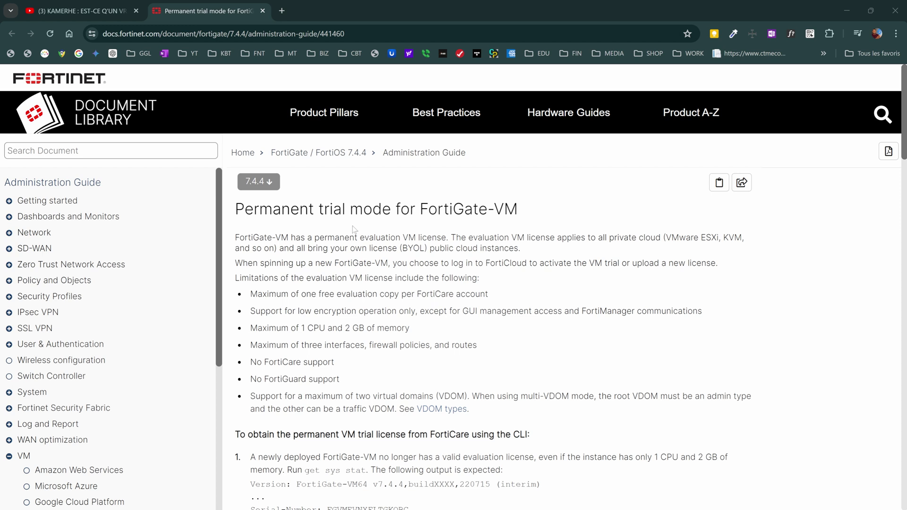
Highlight the 'Permanent trial mode for FortiGate-VM' title and scroll through the guide.
left_click_drag(236, 214, 528, 220)
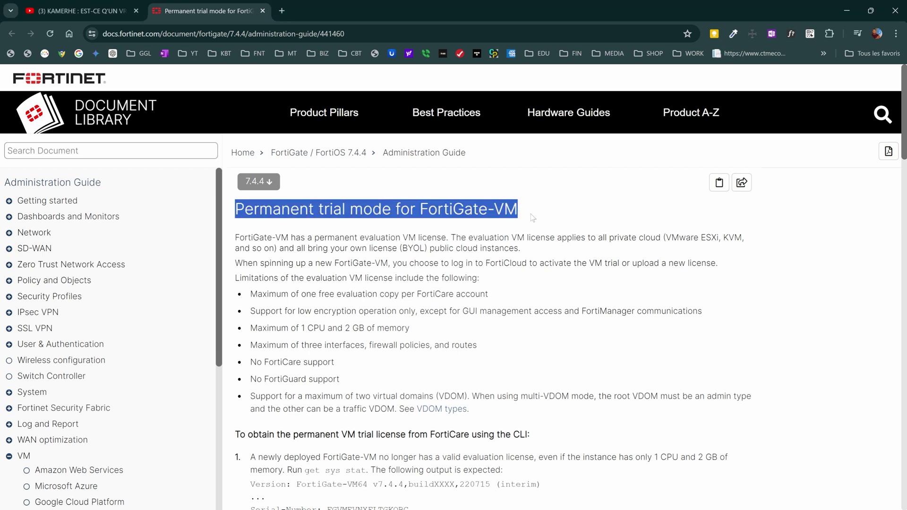
scroll(502, 286, "down", 12)
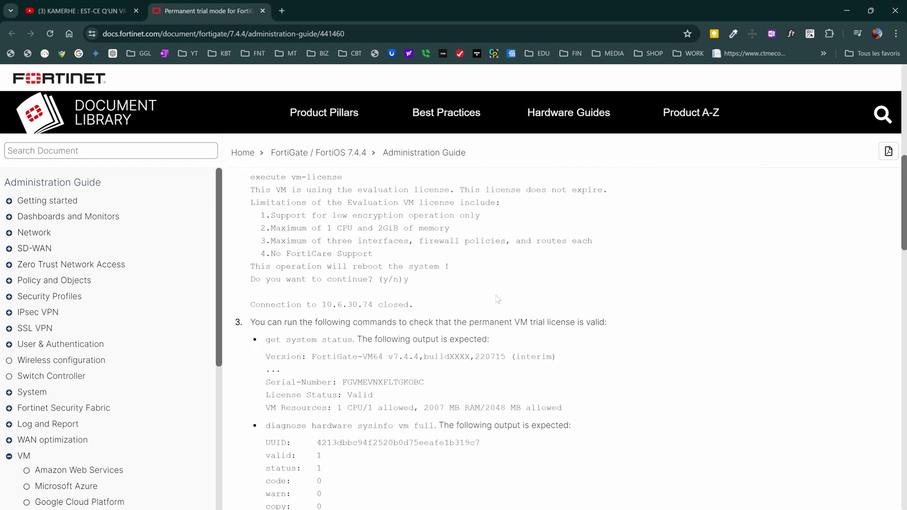
scroll(605, 283, "down", 3)
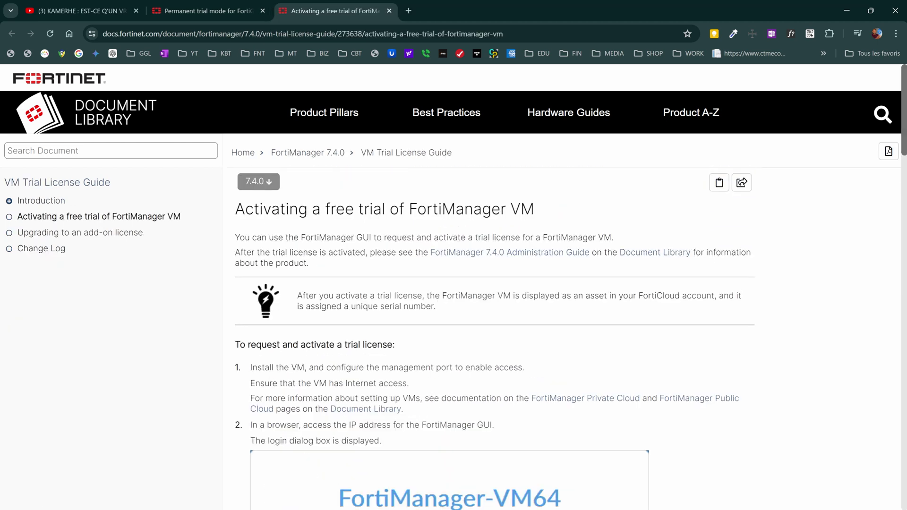
scroll(407, 251, "down", 8)
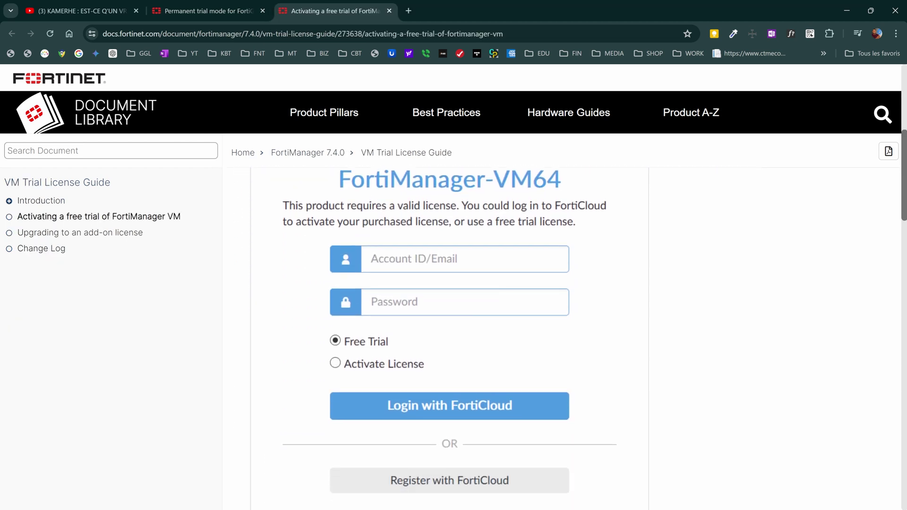
scroll(407, 252, "down", 10)
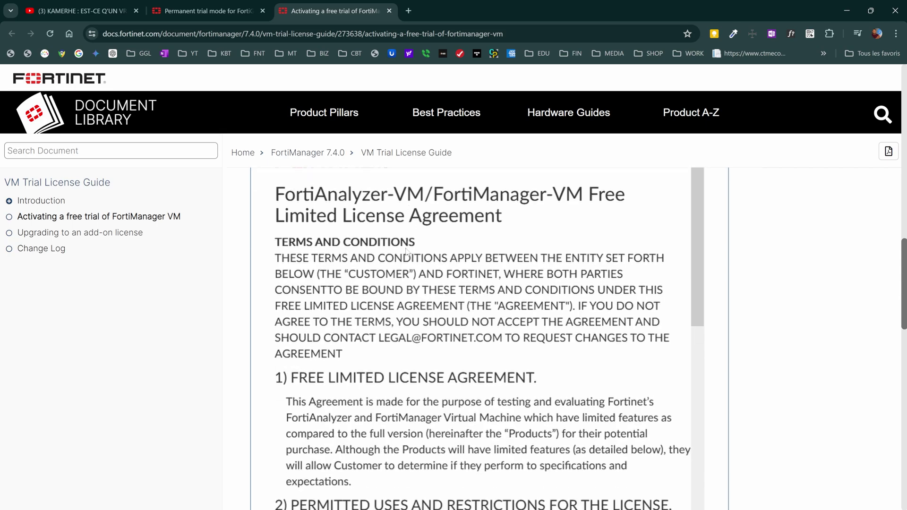
scroll(407, 252, "up", 8)
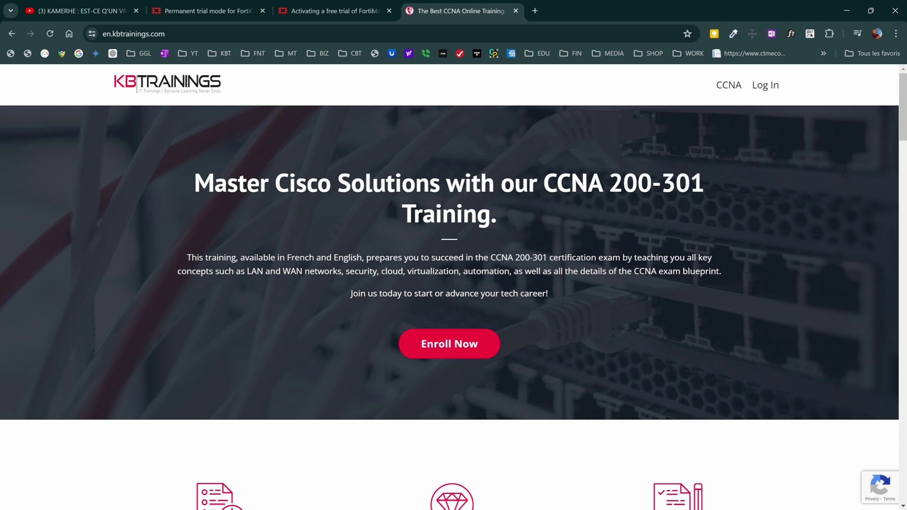
Scroll down the CCNA 200-301 page and back up, then highlight the 'Master Cisco Solutions' heading.
scroll(347, 209, "down", 6)
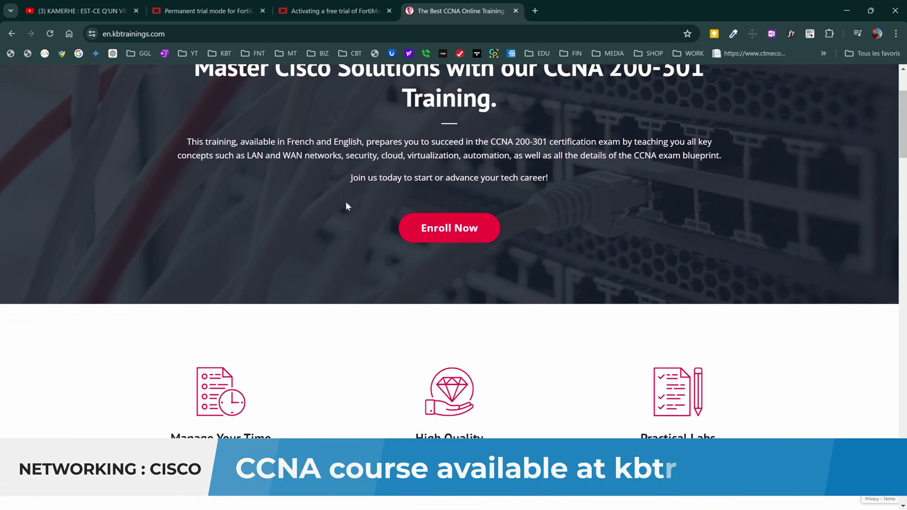
scroll(347, 209, "down", 12)
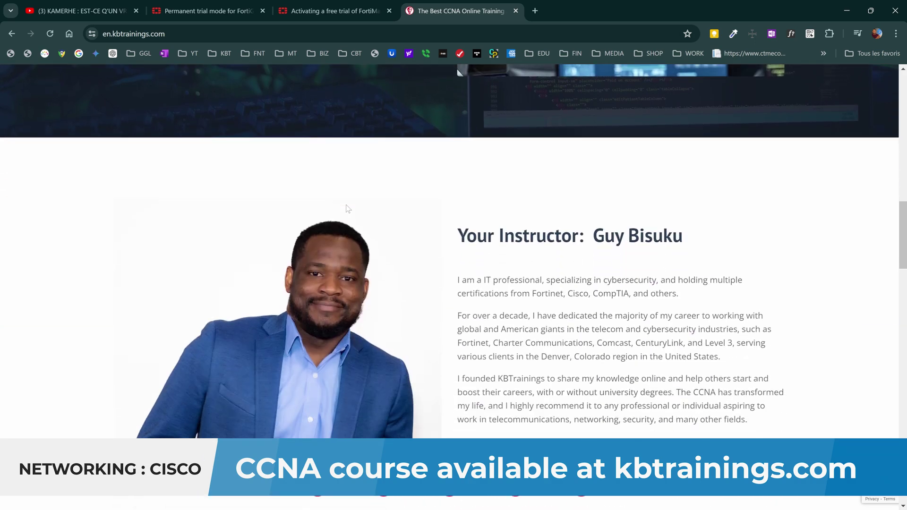
scroll(347, 209, "up", 13)
scroll(347, 208, "up", 4)
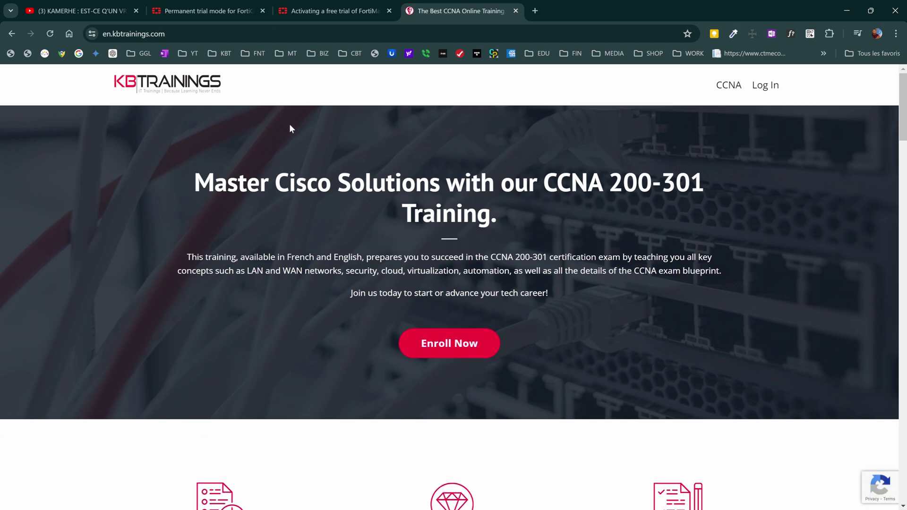
left_click_drag(337, 184, 499, 212)
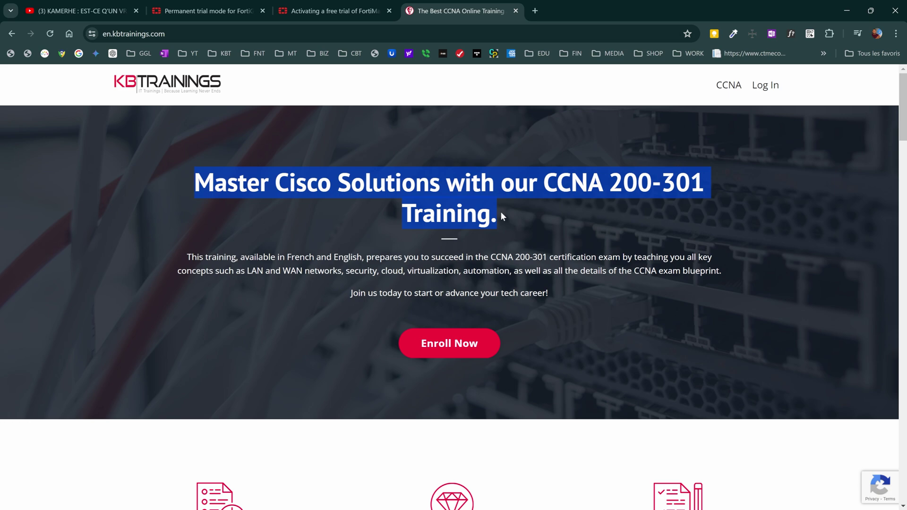